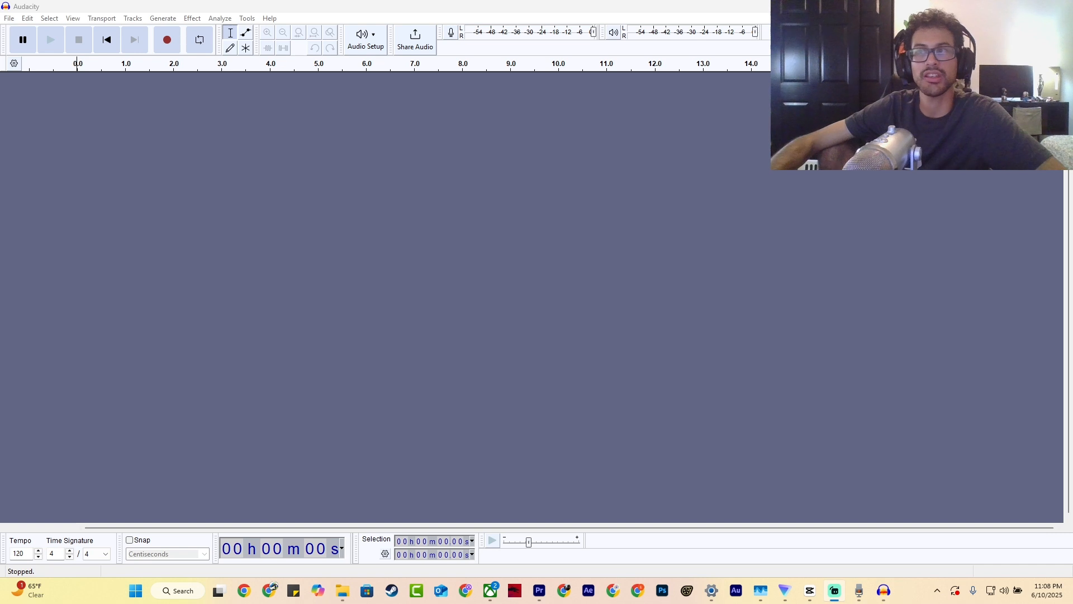
- Import the Megatron (HW Style) audio clip into the empty project and open the Change Pitch effect for the whole clip
{"action": "left_click_drag", "start_coordinate": [385, 493], "coordinate": [280, 272]}
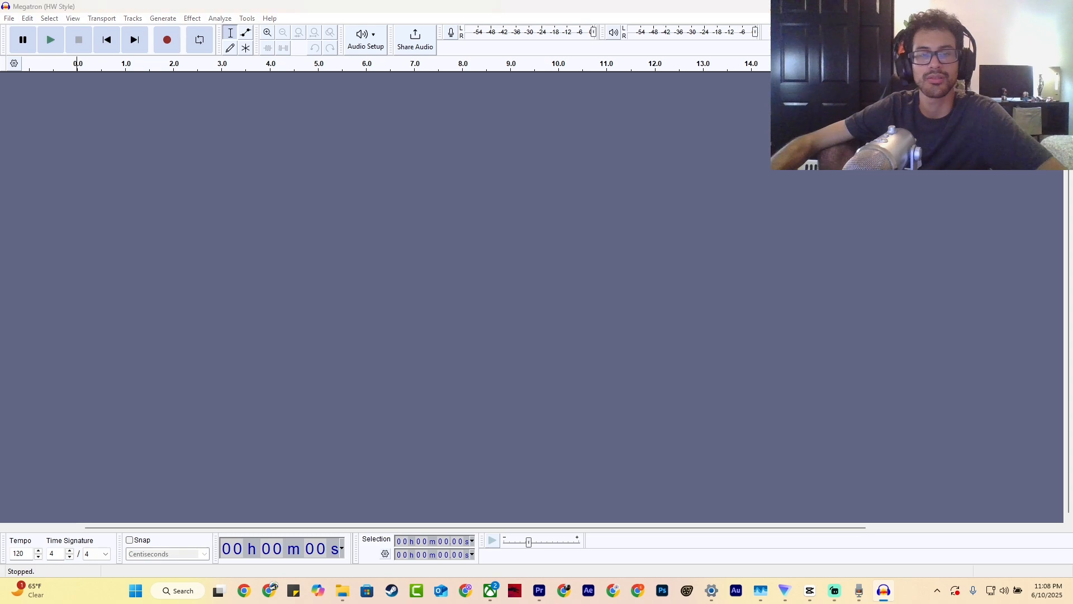
{"action": "left_click", "coordinate": [192, 18]}
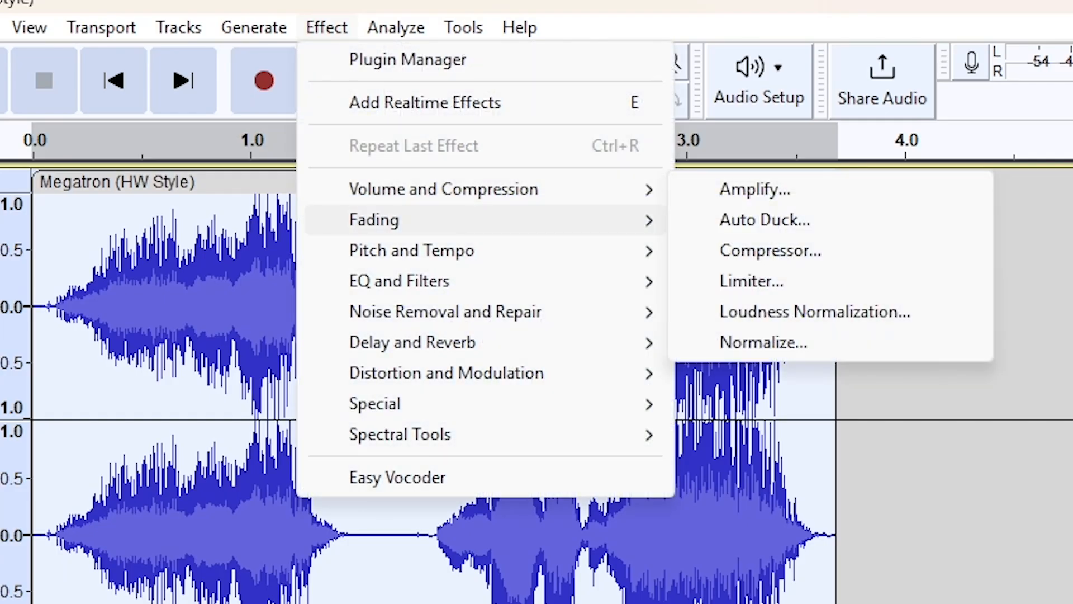
{"action": "mouse_move", "coordinate": [411, 251]}
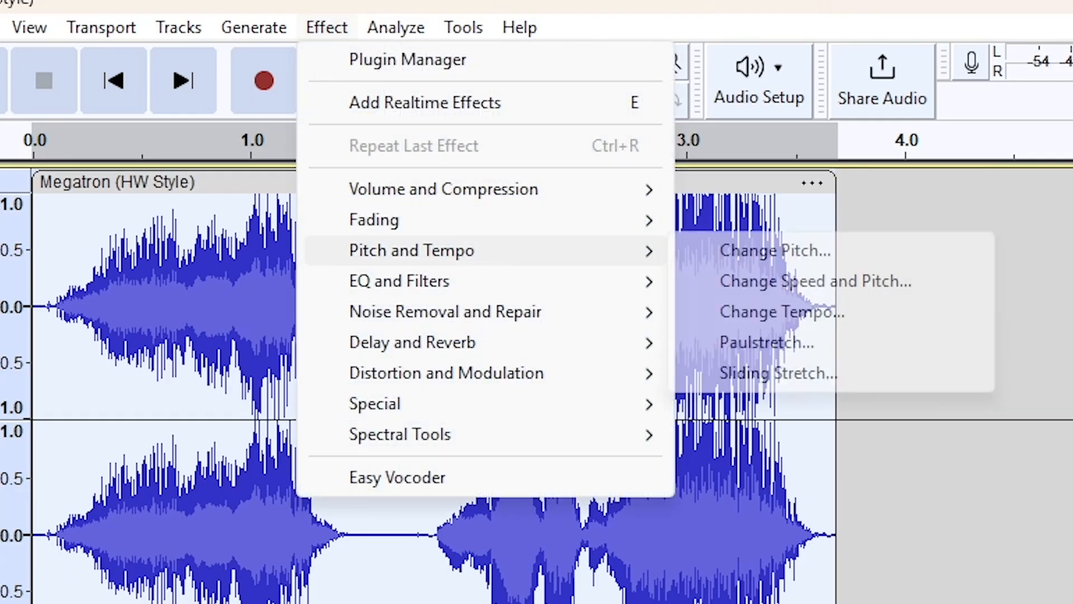
{"action": "left_click", "coordinate": [775, 251]}
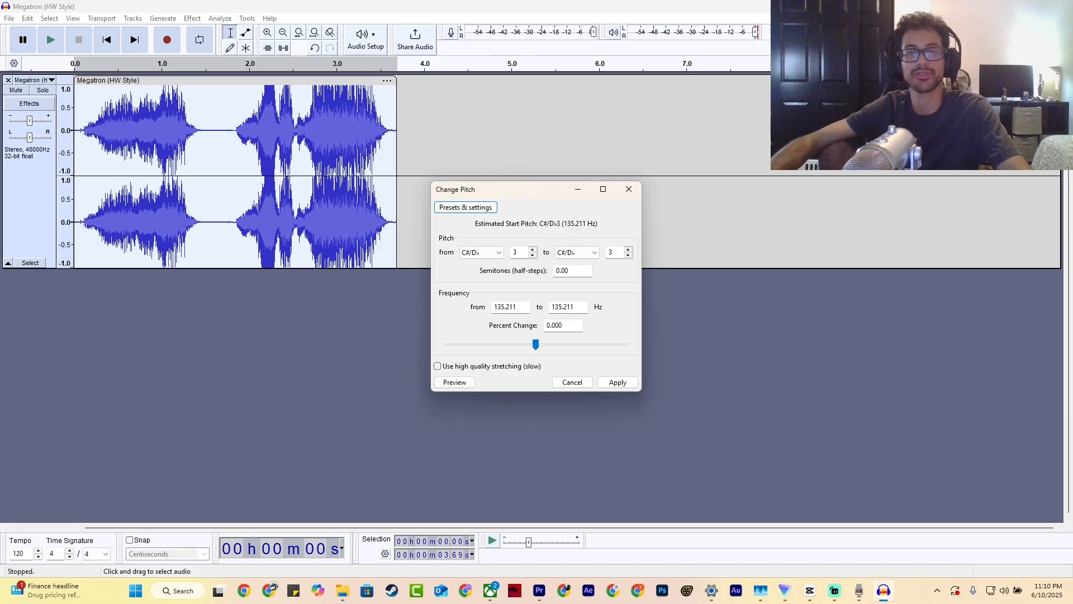
- Lower the clip's pitch gradually to a percent change of -36, previewing the sound after each adjustment
{"action": "left_click_drag", "start_coordinate": [536, 344], "coordinate": [530, 344]}
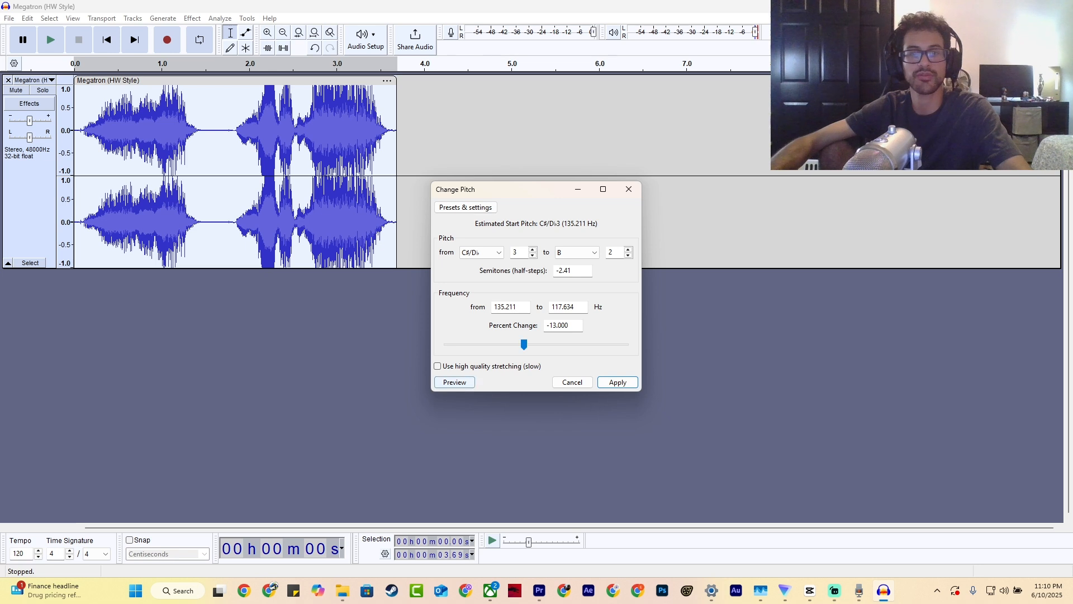
{"action": "left_click", "coordinate": [455, 382]}
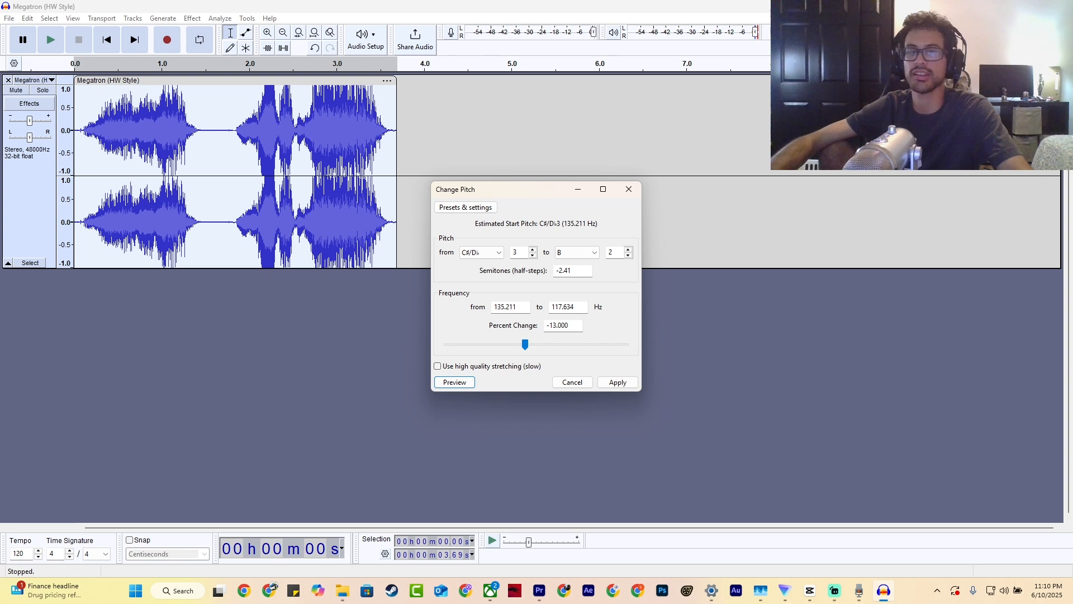
{"action": "left_click_drag", "start_coordinate": [525, 344], "coordinate": [516, 344]}
{"action": "left_click", "coordinate": [454, 382]}
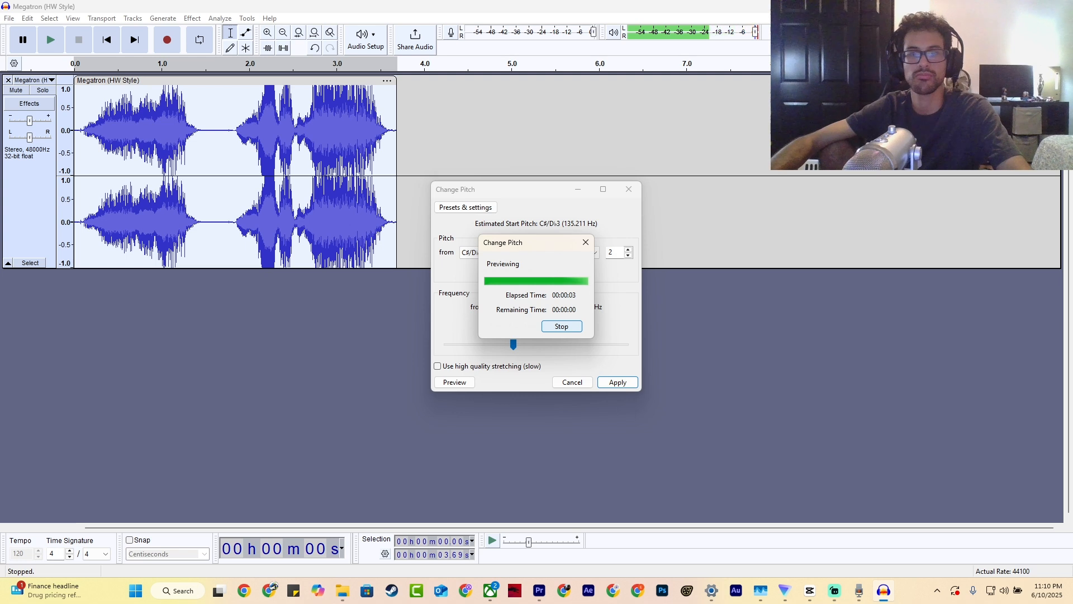
{"action": "left_click_drag", "start_coordinate": [514, 344], "coordinate": [507, 344]}
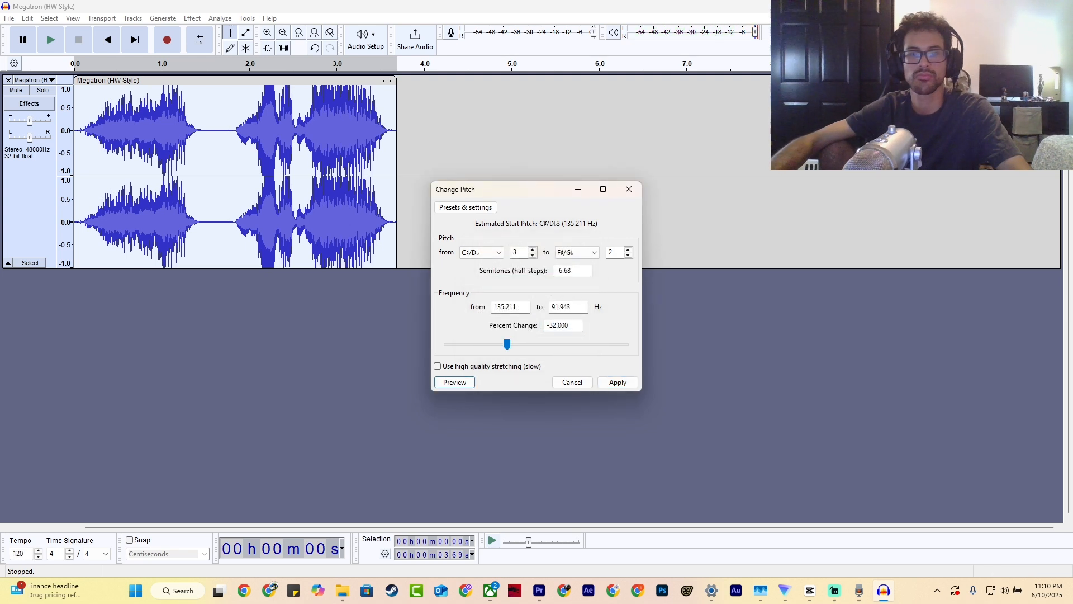
{"action": "left_click", "coordinate": [455, 384]}
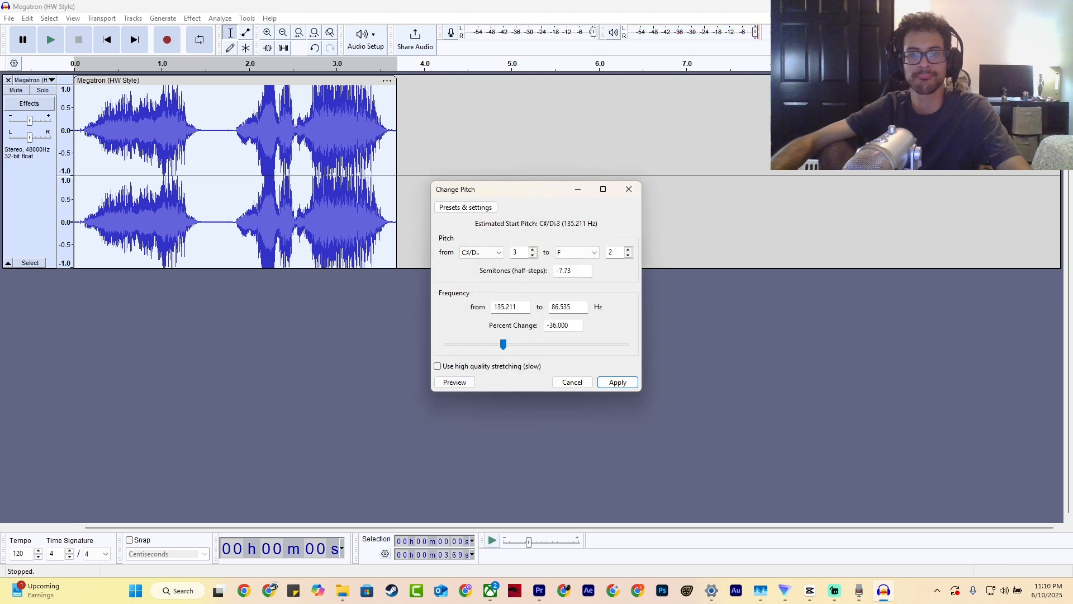
{"action": "left_click", "coordinate": [455, 382]}
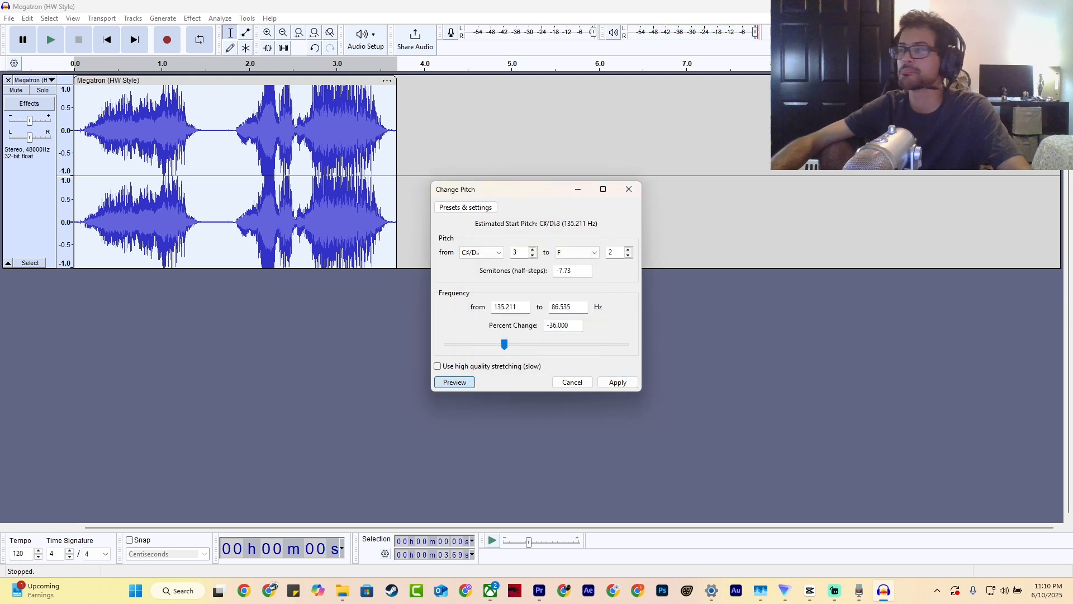
{"action": "left_click", "coordinate": [455, 383]}
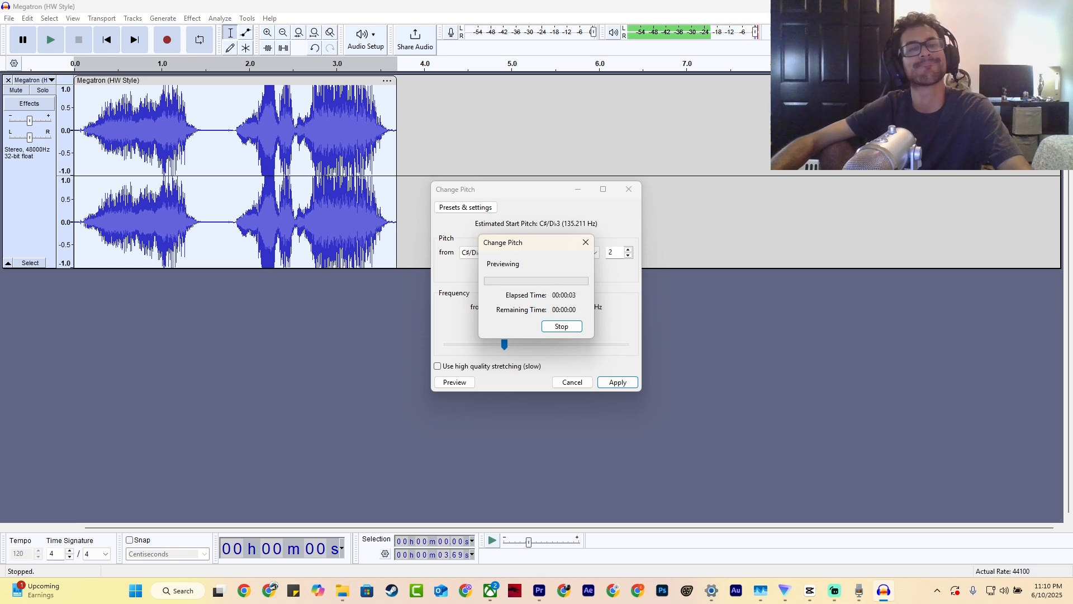
{"action": "left_click", "coordinate": [454, 382]}
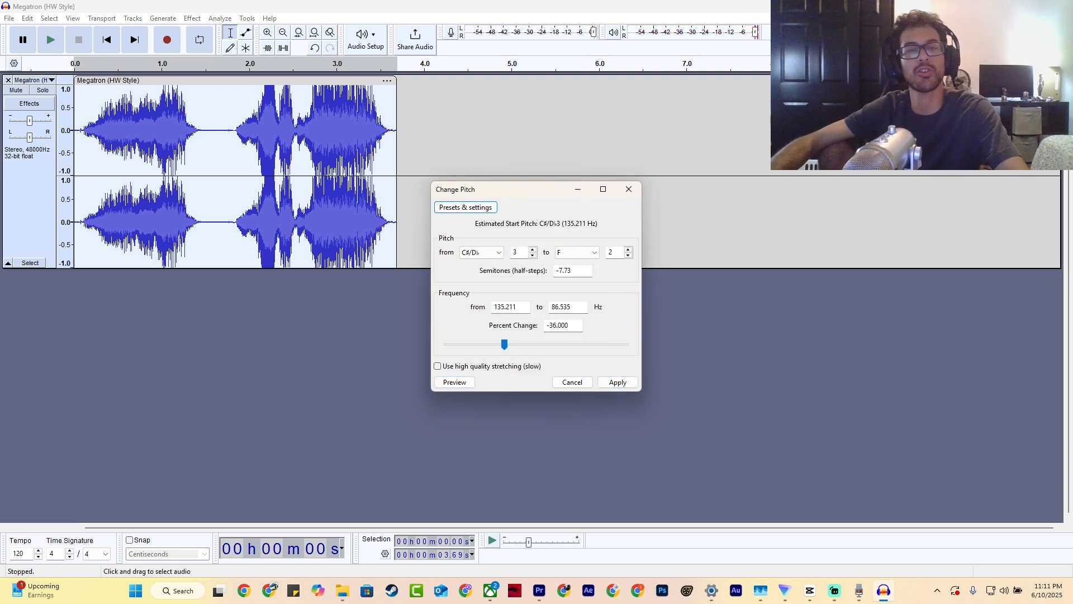
- Save the pitch settings as a user preset named Megatron (Bayverse) and apply the pitch change to the clip
{"action": "left_click", "coordinate": [469, 208]}
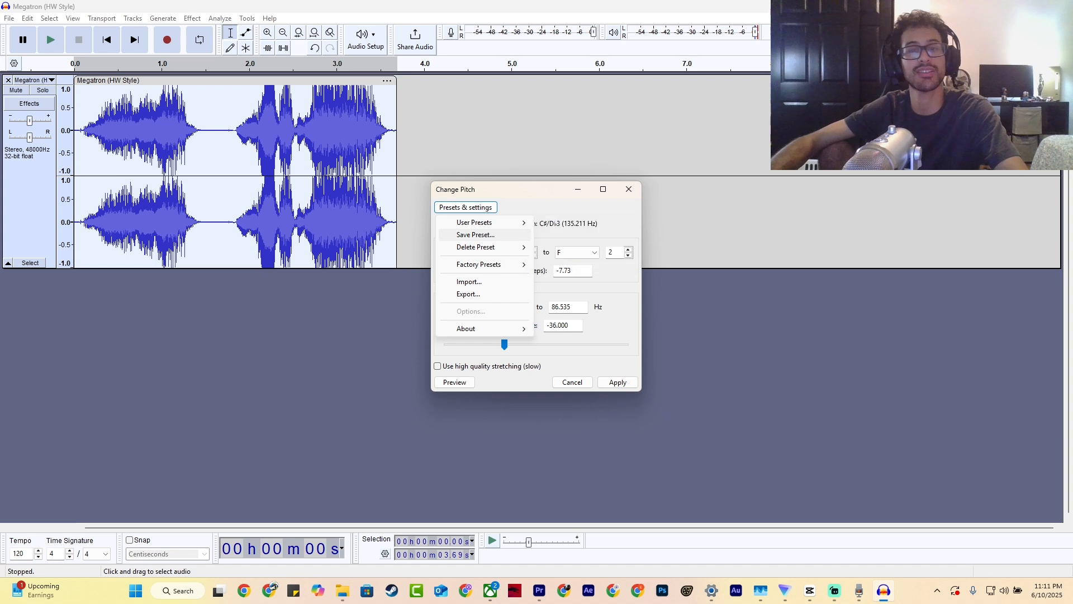
{"action": "left_click", "coordinate": [475, 235]}
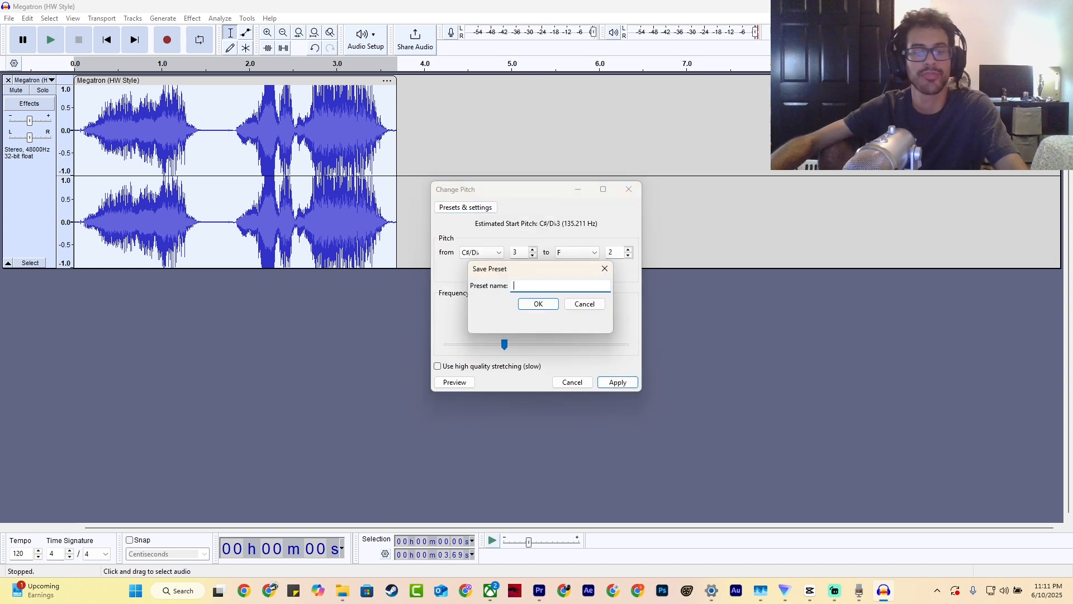
{"action": "type", "text": "Megatron (Bayverse"}
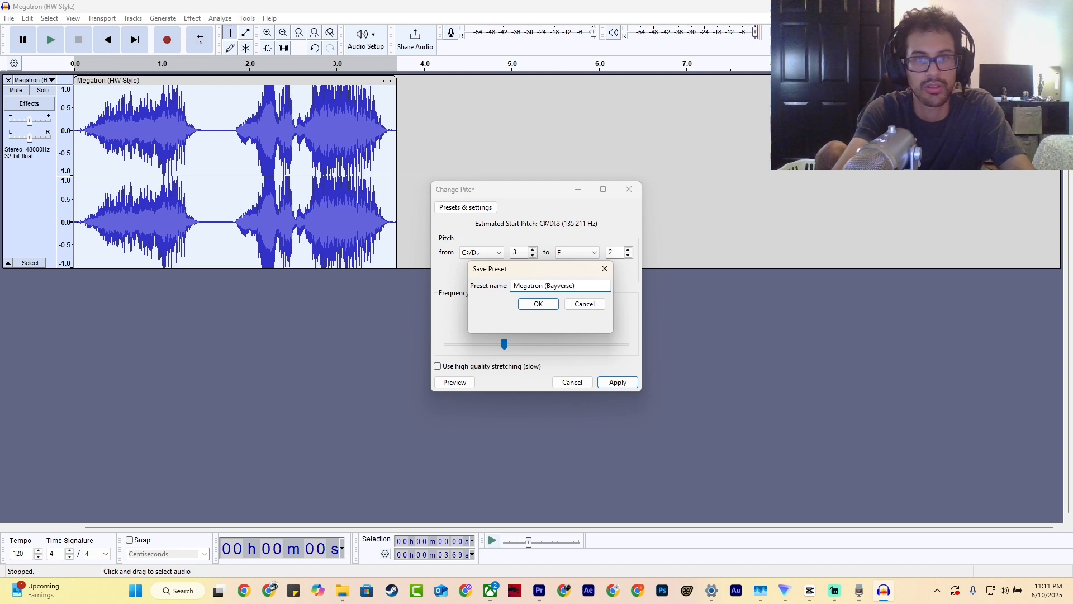
{"action": "key", "text": "Return"}
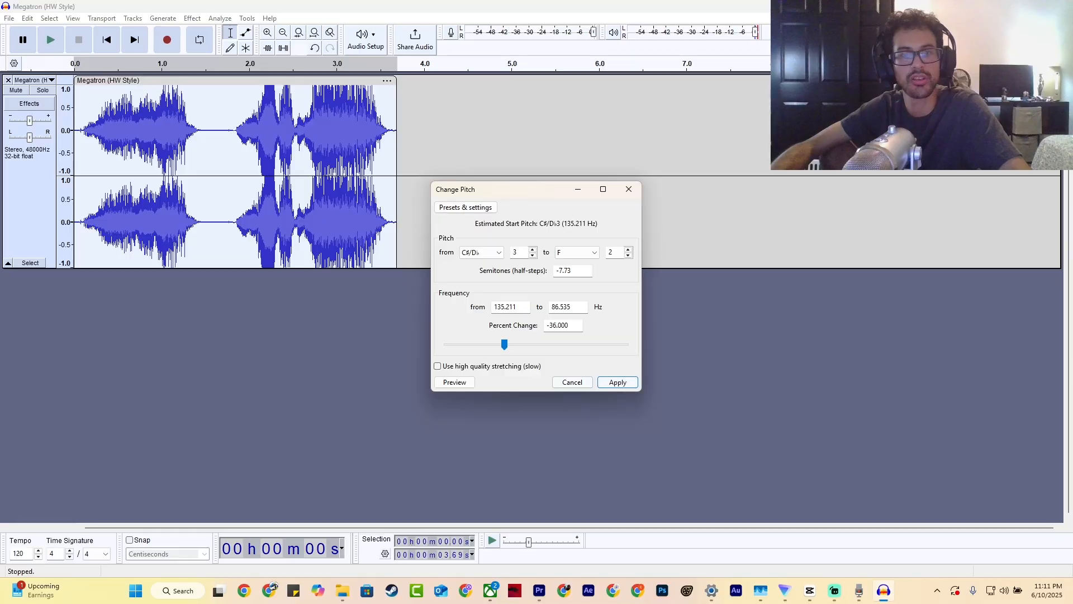
{"action": "left_click", "coordinate": [618, 382]}
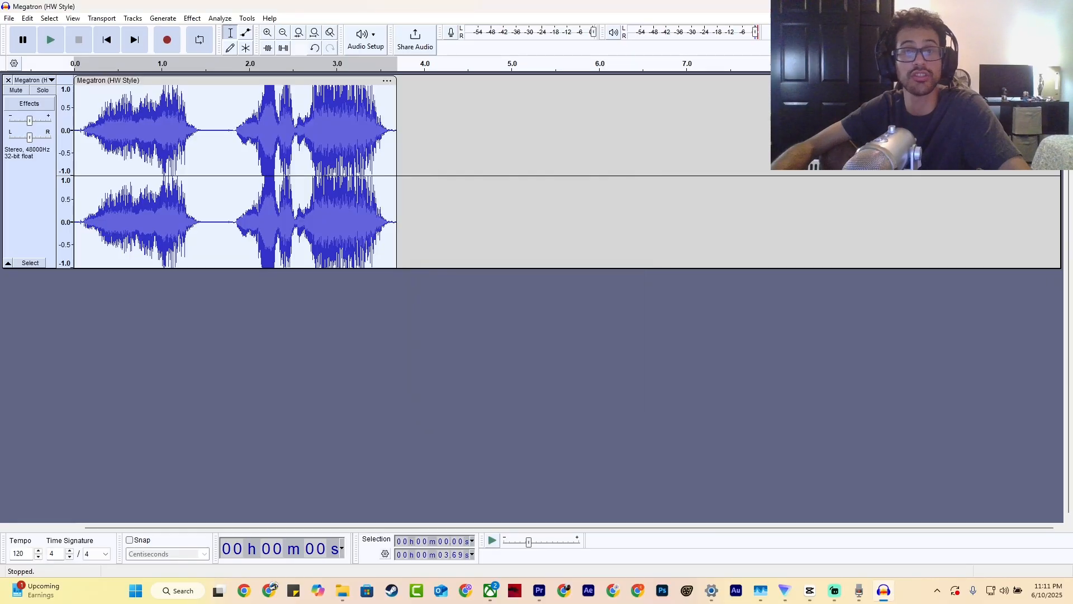
- Capture a noise profile from the selected clip with the Noise Reduction effect
{"action": "left_click", "coordinate": [191, 18]}
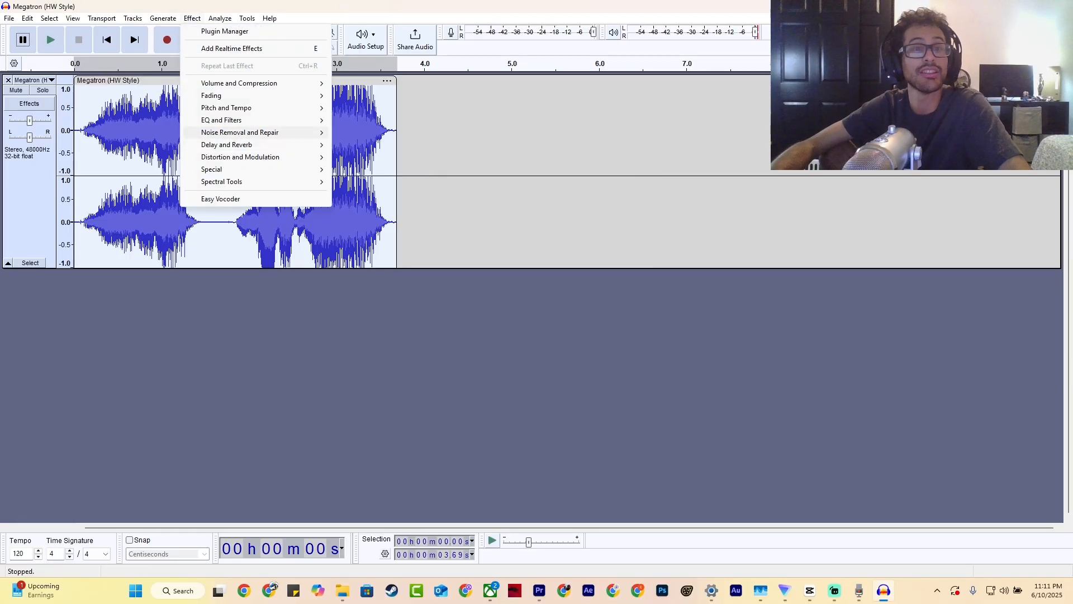
{"action": "mouse_move", "coordinate": [263, 132]}
{"action": "left_click", "coordinate": [377, 169]}
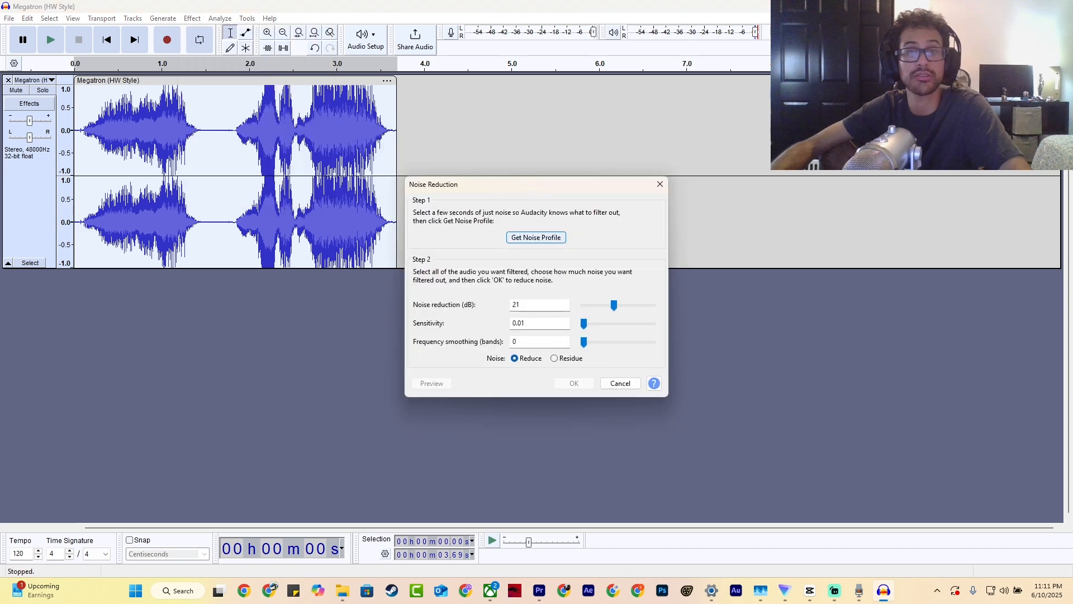
{"action": "left_click", "coordinate": [536, 237]}
- Preview and apply Noise Reduction to the whole clip with the existing settings, and play the cleaned audio
{"action": "left_click", "coordinate": [191, 18]}
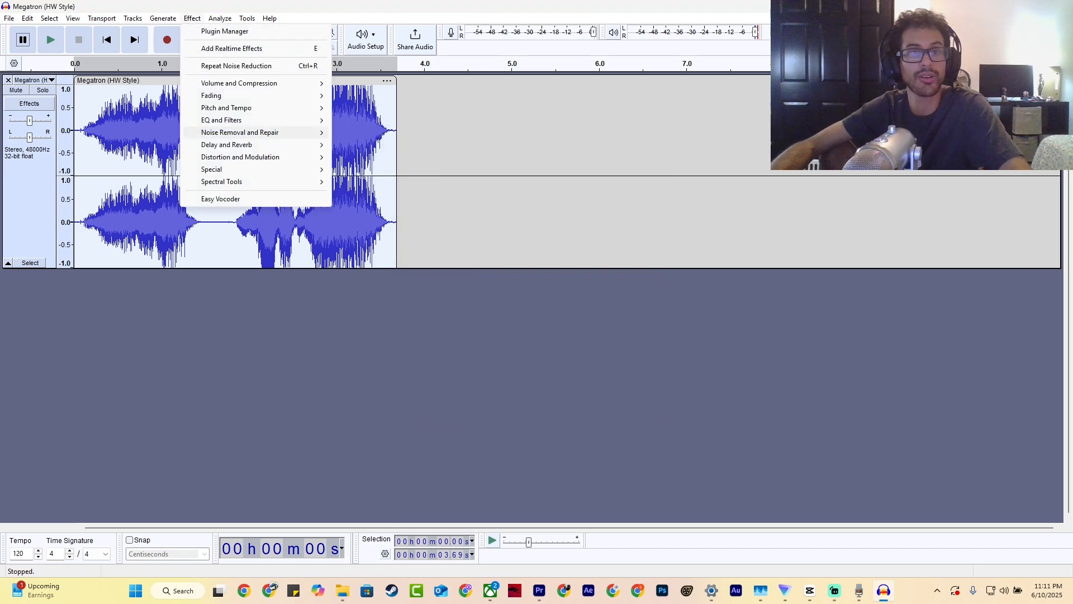
{"action": "mouse_move", "coordinate": [268, 132]}
{"action": "left_click", "coordinate": [376, 168]}
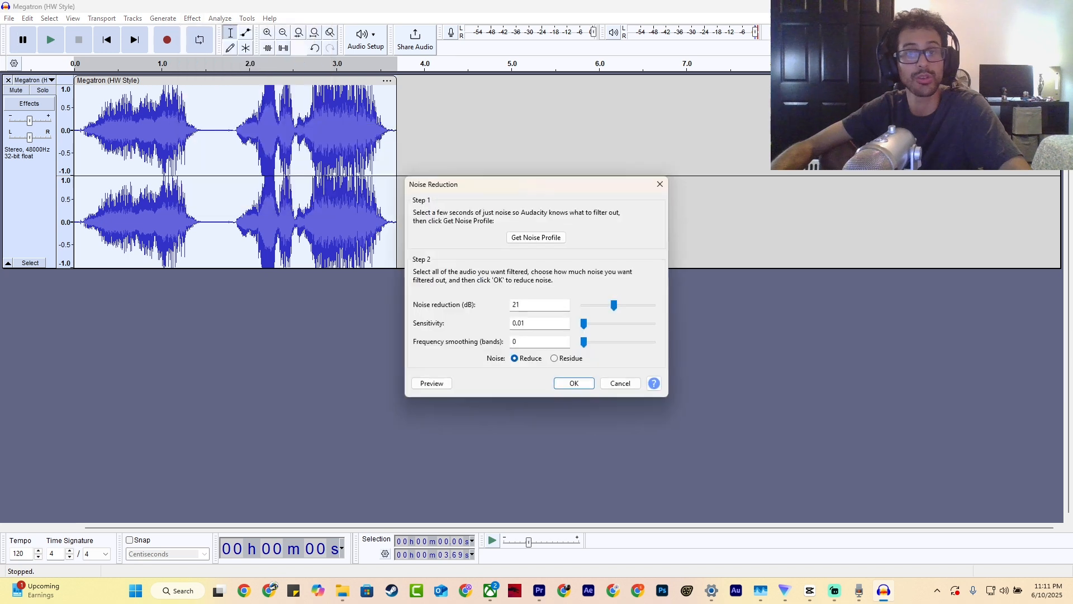
{"action": "left_click", "coordinate": [432, 383]}
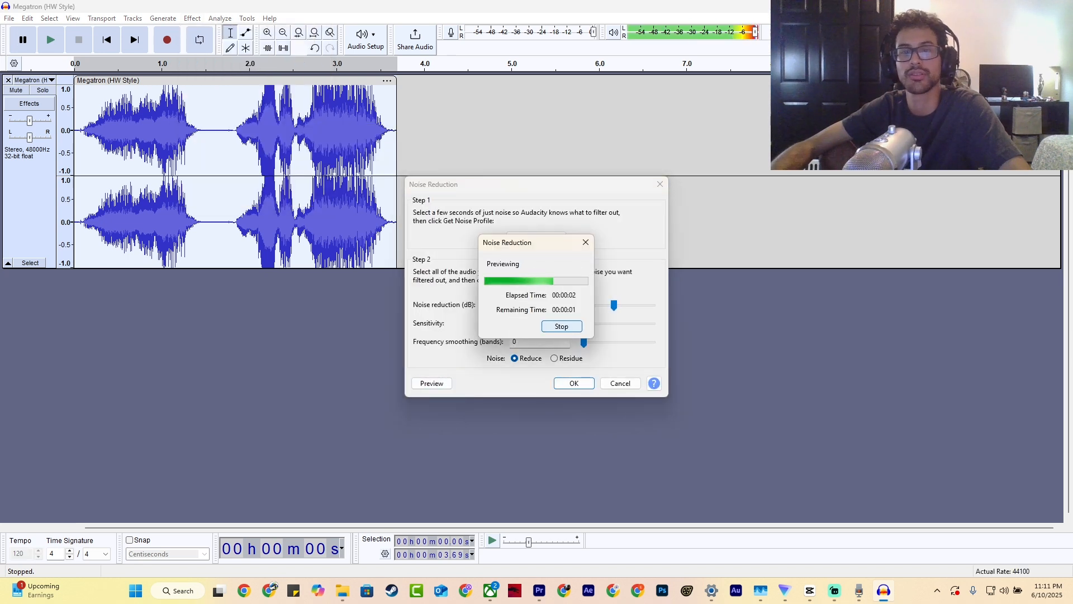
{"action": "left_click", "coordinate": [575, 384]}
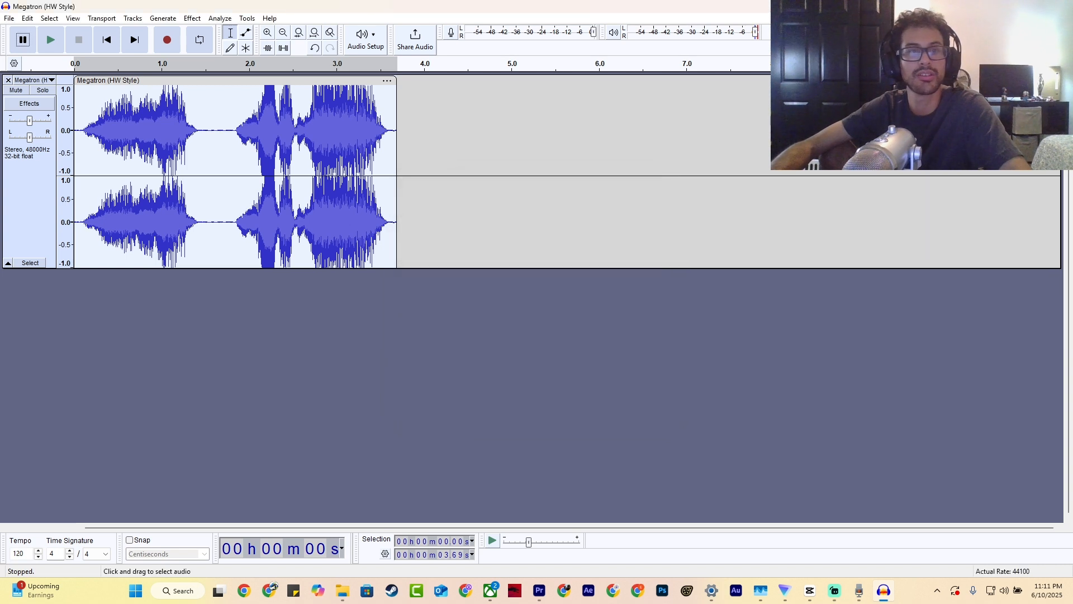
{"action": "key", "text": "space"}
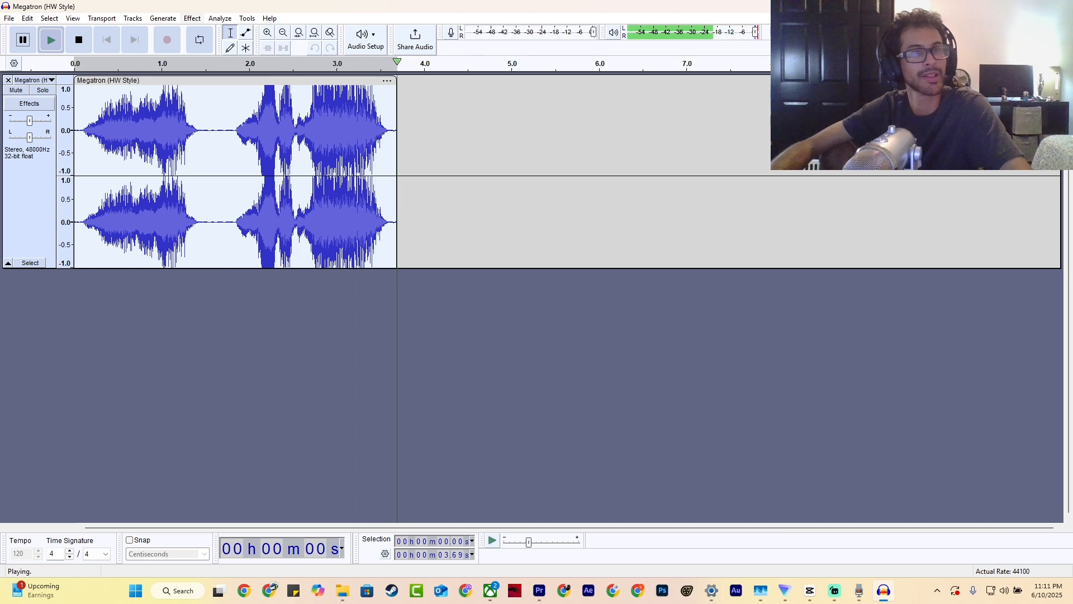
- Apply Change Pitch to the clip again using the Megatron (Bayverse) user preset, and play the result
{"action": "left_click", "coordinate": [192, 18]}
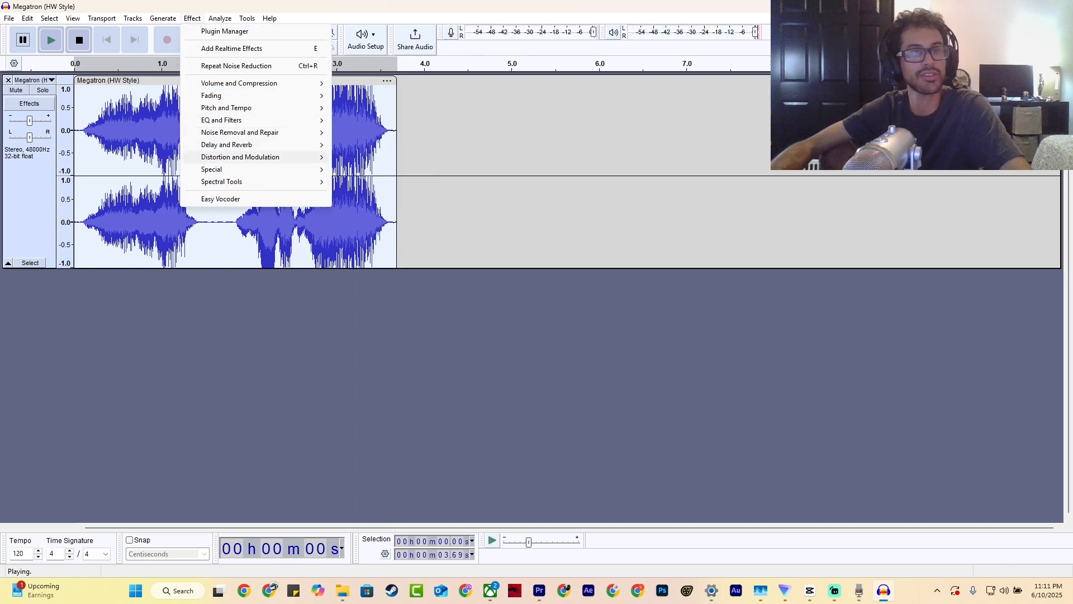
{"action": "mouse_move", "coordinate": [251, 157]}
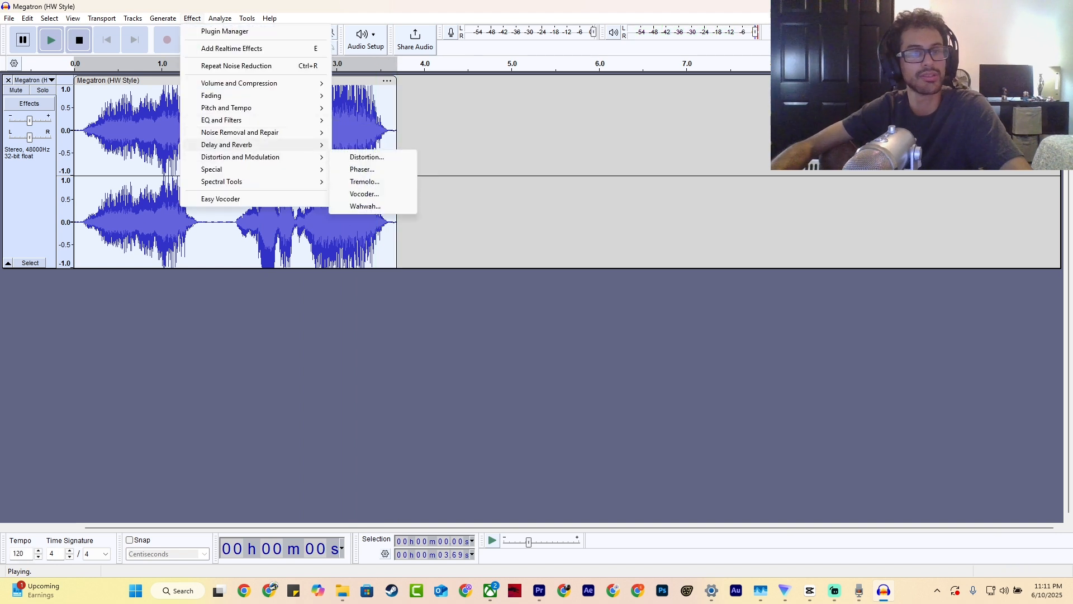
{"action": "mouse_move", "coordinate": [252, 132]}
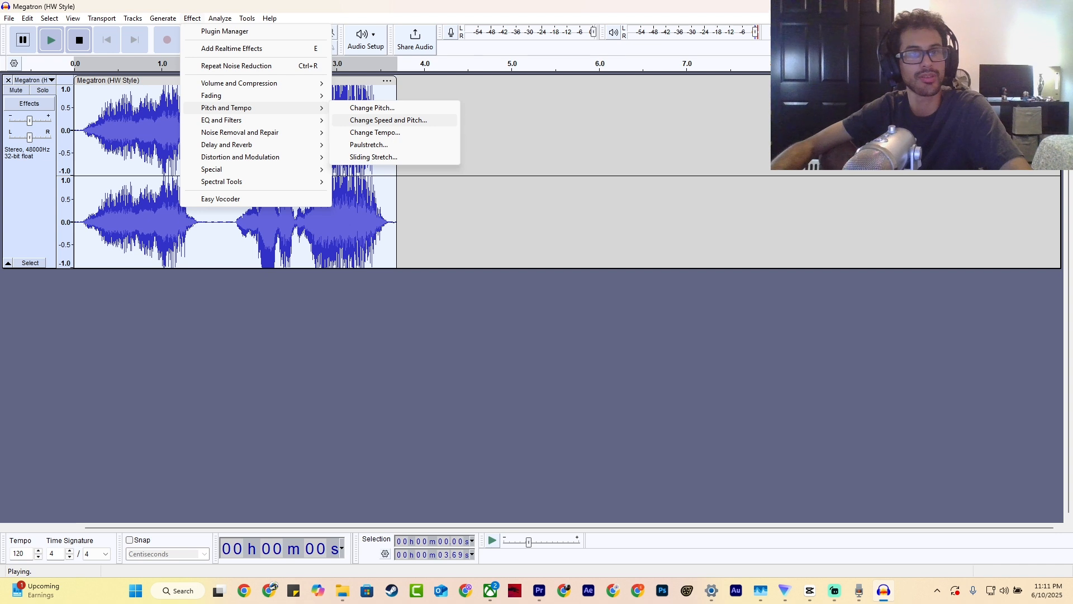
{"action": "left_click", "coordinate": [372, 107]}
{"action": "left_click", "coordinate": [466, 207]}
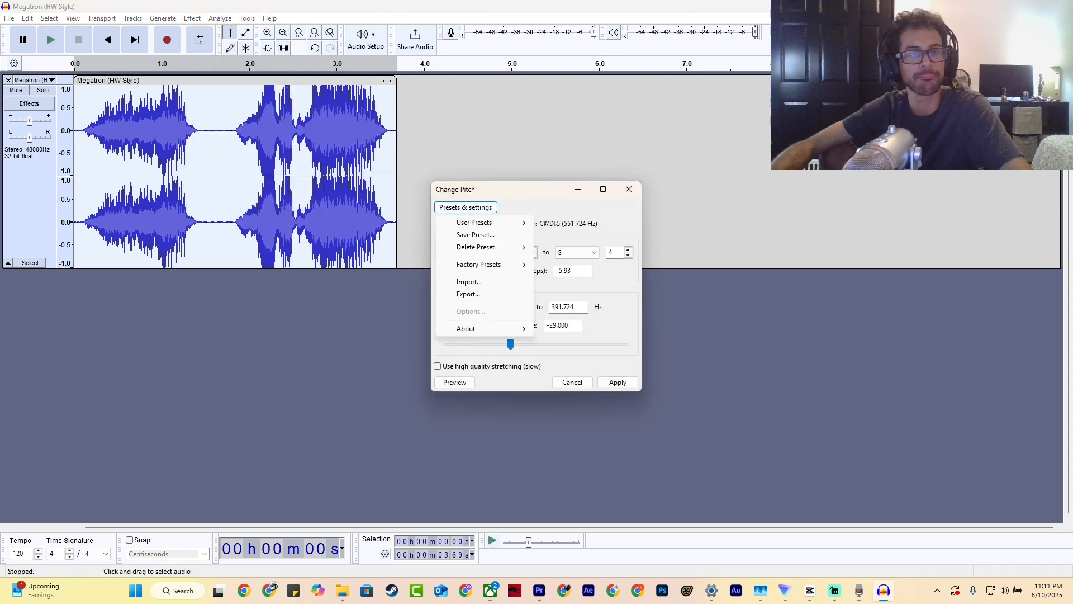
{"action": "mouse_move", "coordinate": [486, 222]}
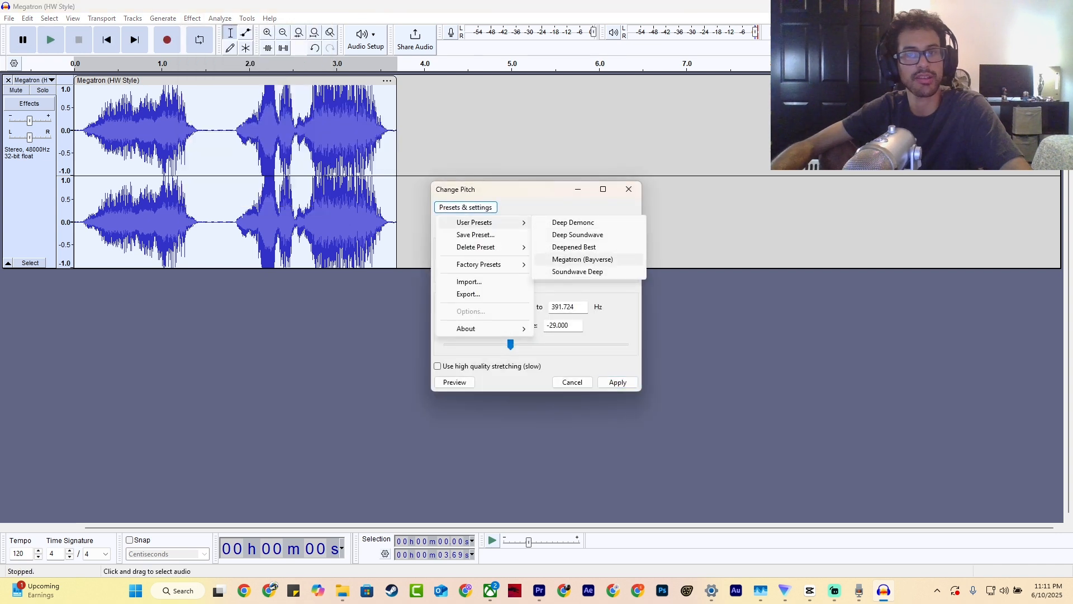
{"action": "left_click", "coordinate": [593, 260]}
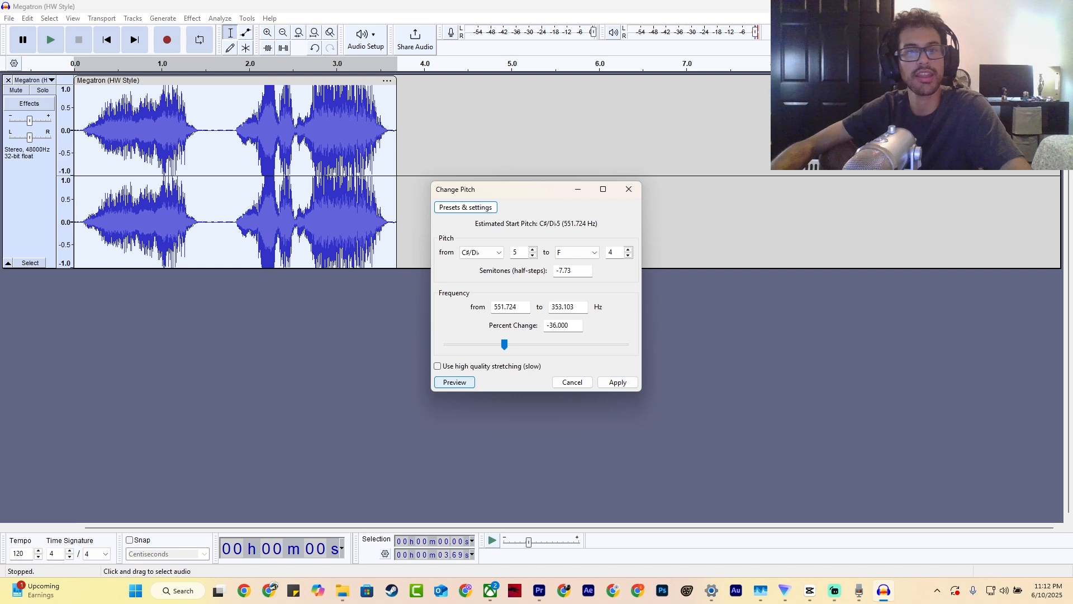
{"action": "left_click", "coordinate": [618, 382]}
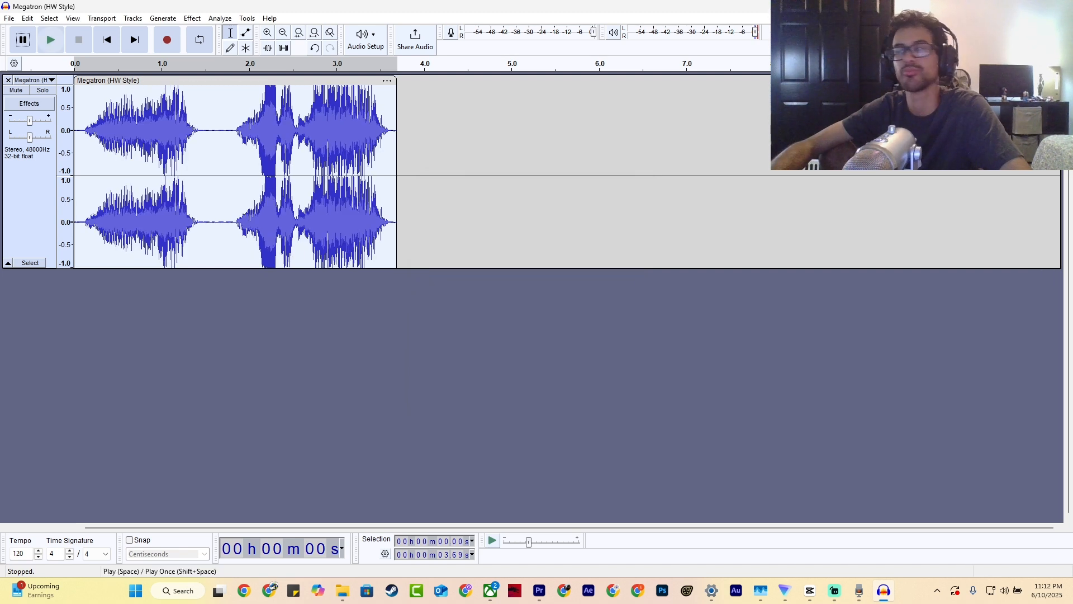
{"action": "left_click", "coordinate": [51, 39]}
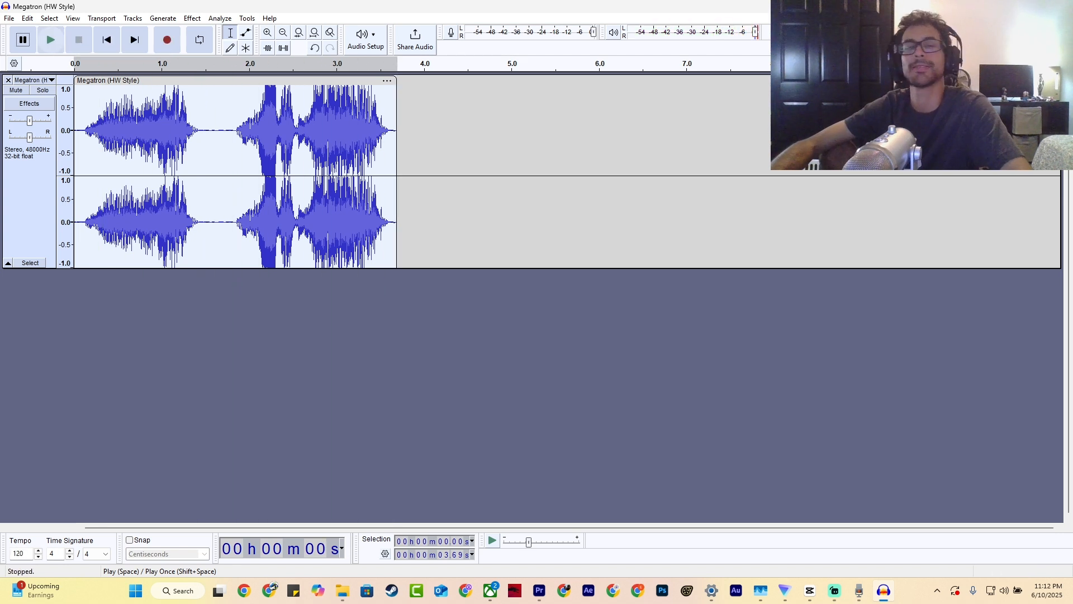
- Open the audio export settings and set the export file name to Megatron (Voice).mp3
{"action": "left_click", "coordinate": [9, 18]}
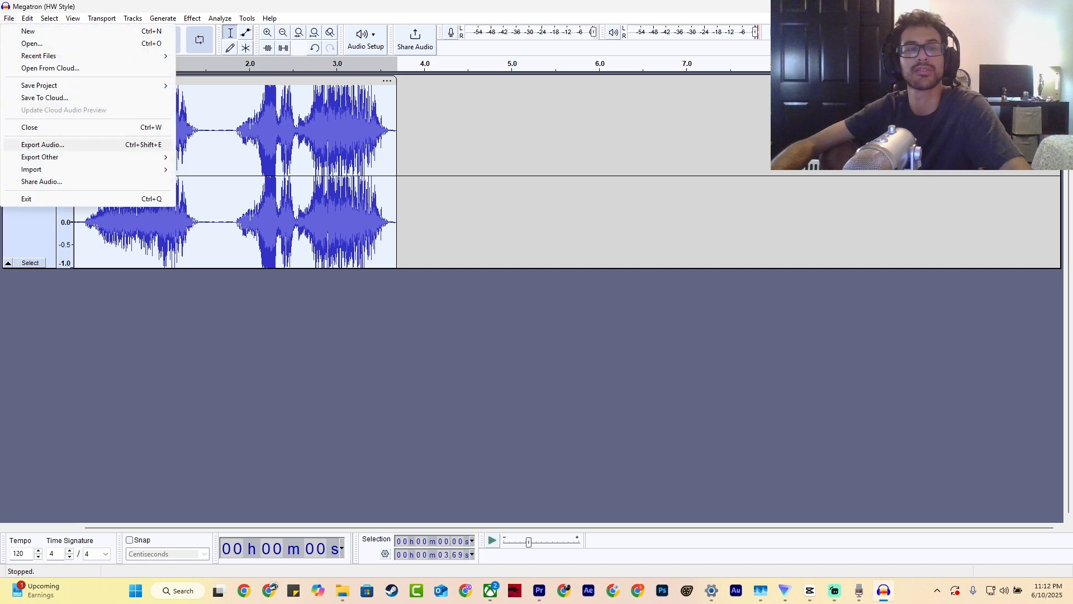
{"action": "left_click", "coordinate": [42, 144]}
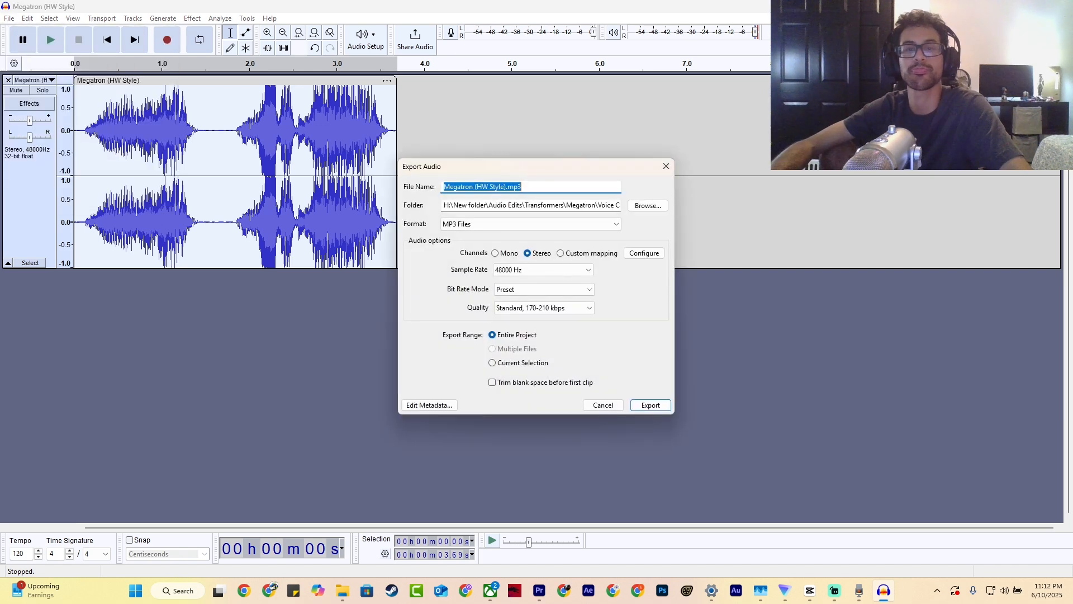
{"action": "left_click", "coordinate": [527, 187]}
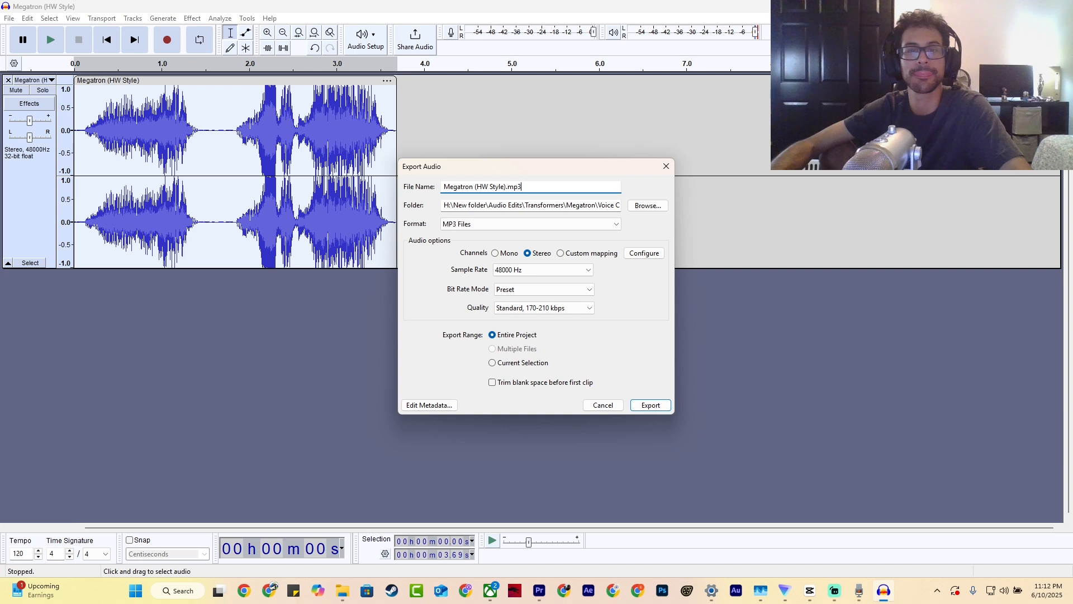
{"action": "left_click_drag", "start_coordinate": [505, 187], "coordinate": [441, 186]}
{"action": "type", "text": "Megatr"}
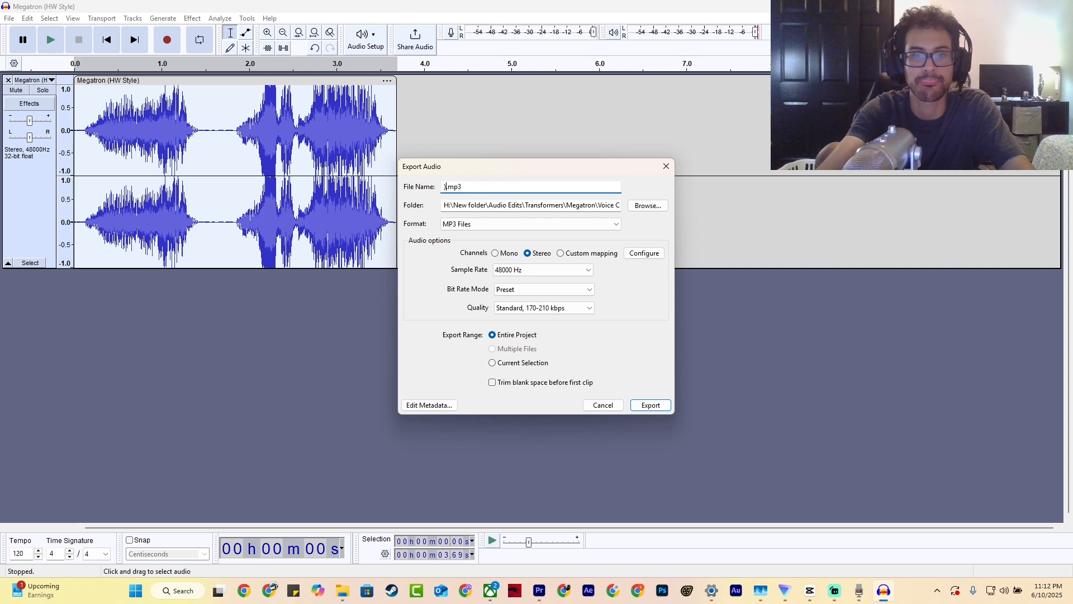
{"action": "type", "text": "on "}
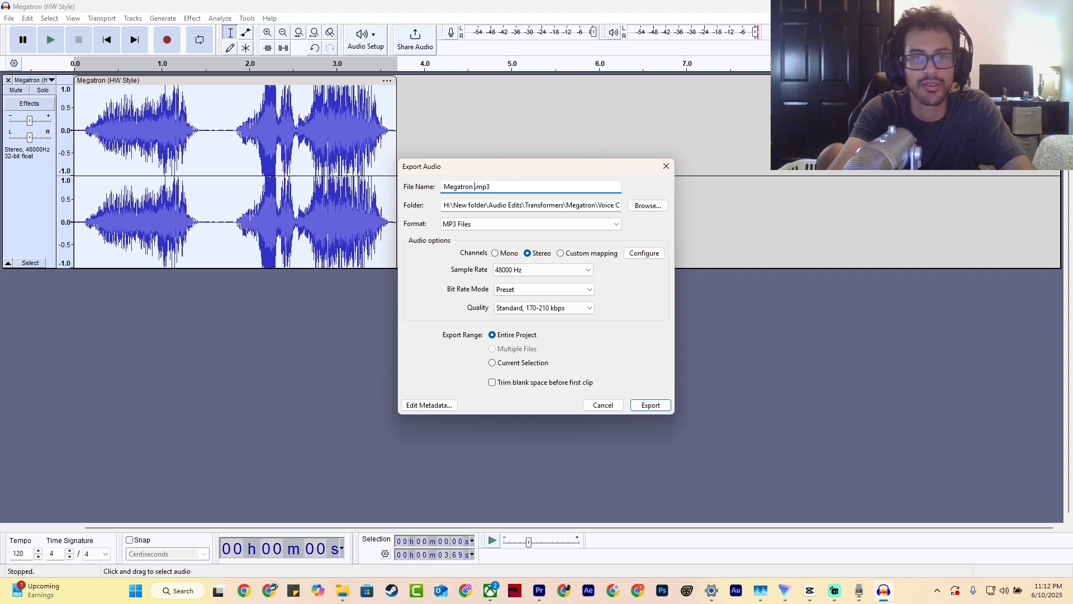
{"action": "type", "text": "(Voice)"}
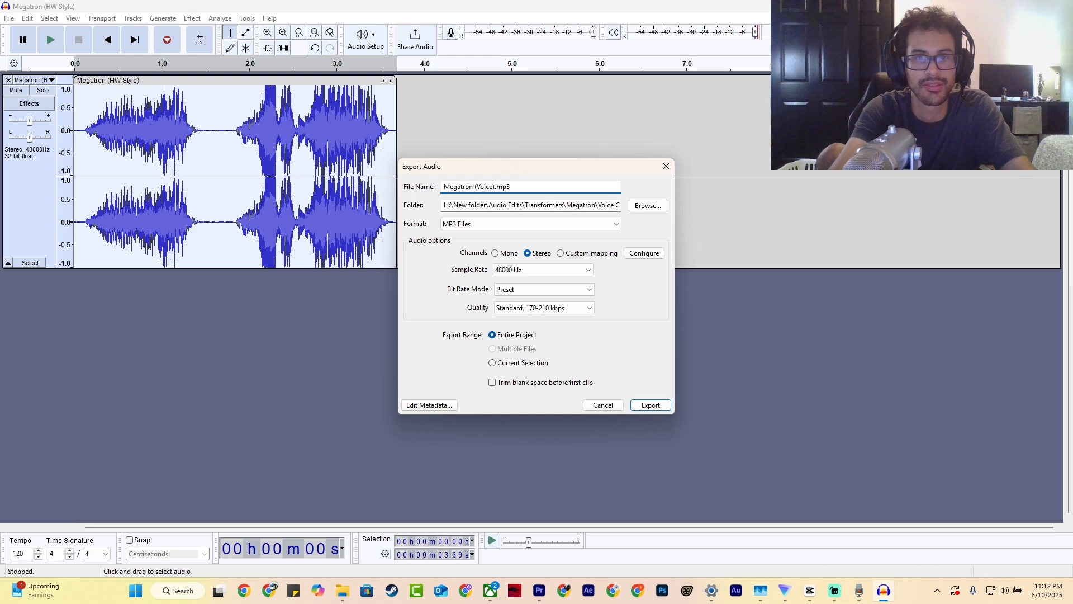